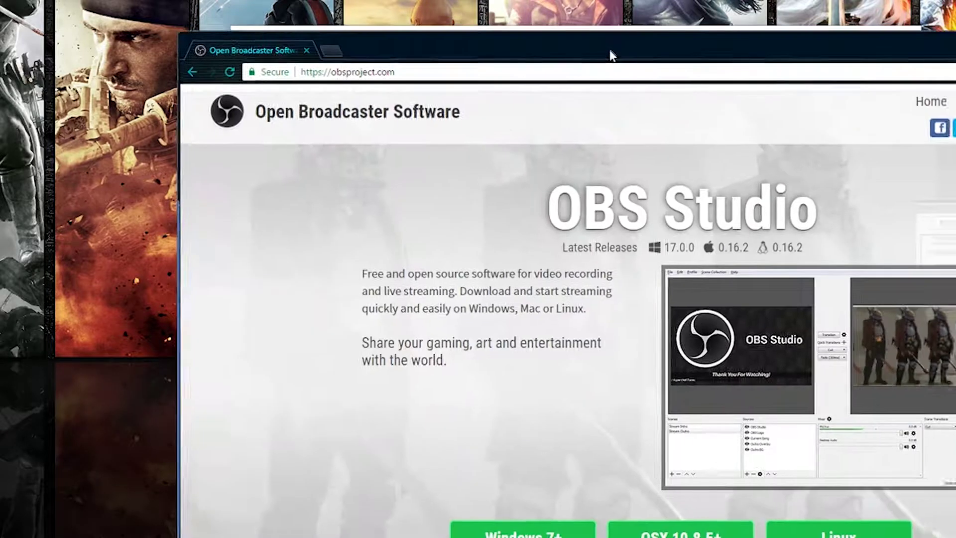
# Bring OBS Studio to the front and toggle the Display Capture source off and back on.
pyautogui.moveTo(611, 55); pyautogui.dragTo(633, 65)
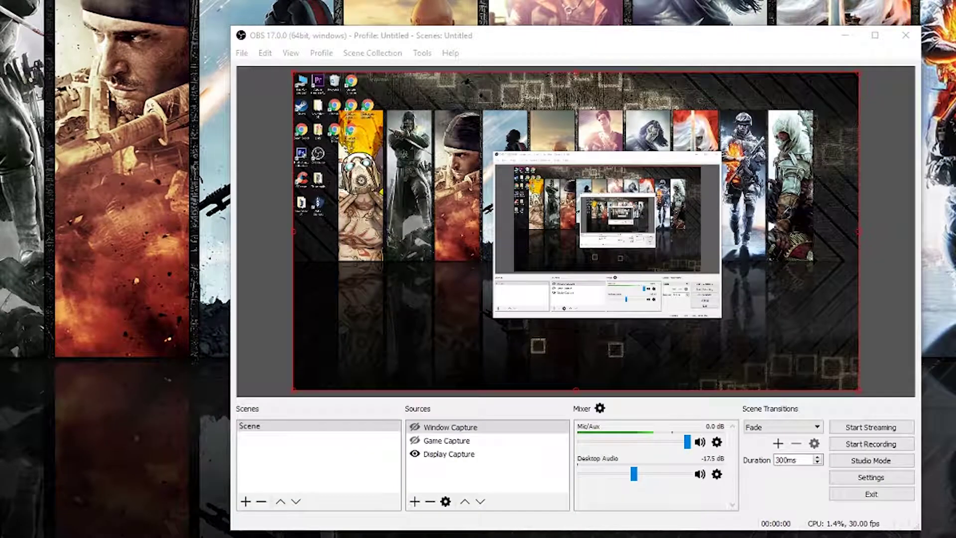
pyautogui.click(686, 46)
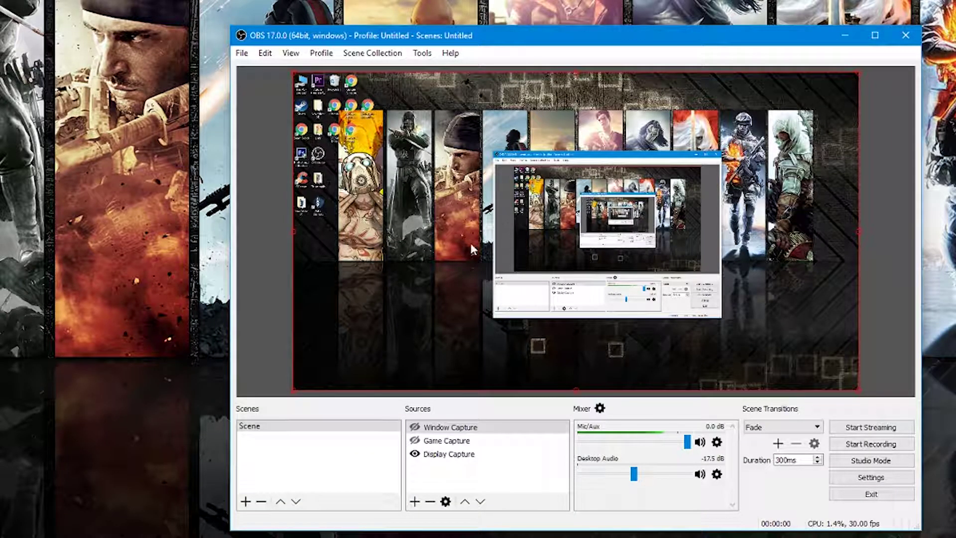
pyautogui.click(415, 454)
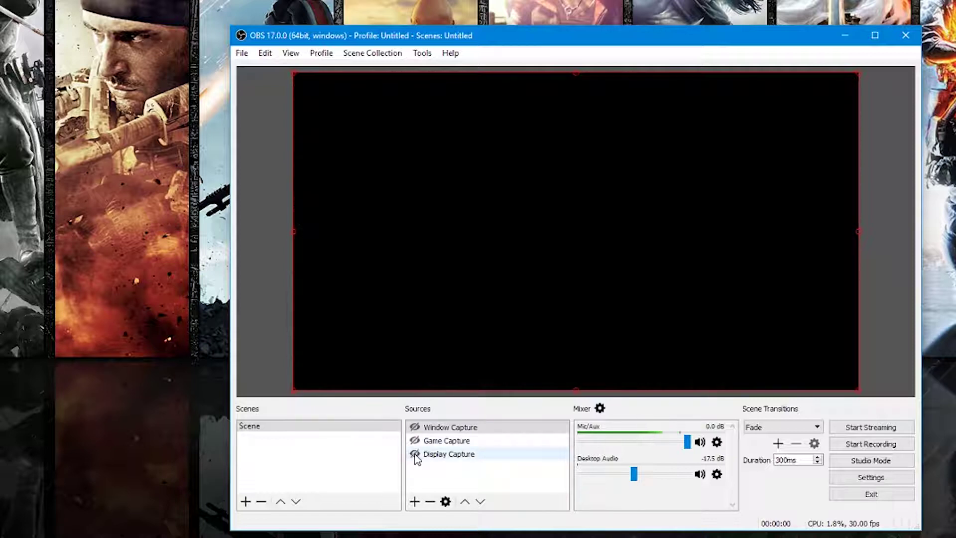
pyautogui.click(415, 454)
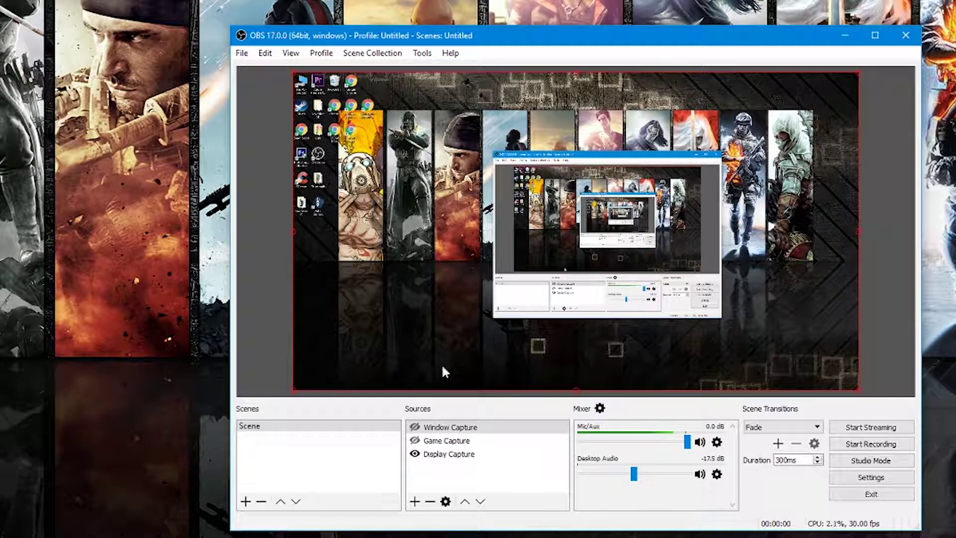
pyautogui.click(242, 54)
# Review the Output streaming settings in Settings: x264, CBR, 2500 bitrate, ultrafast preset kept.
pyautogui.click(260, 103)
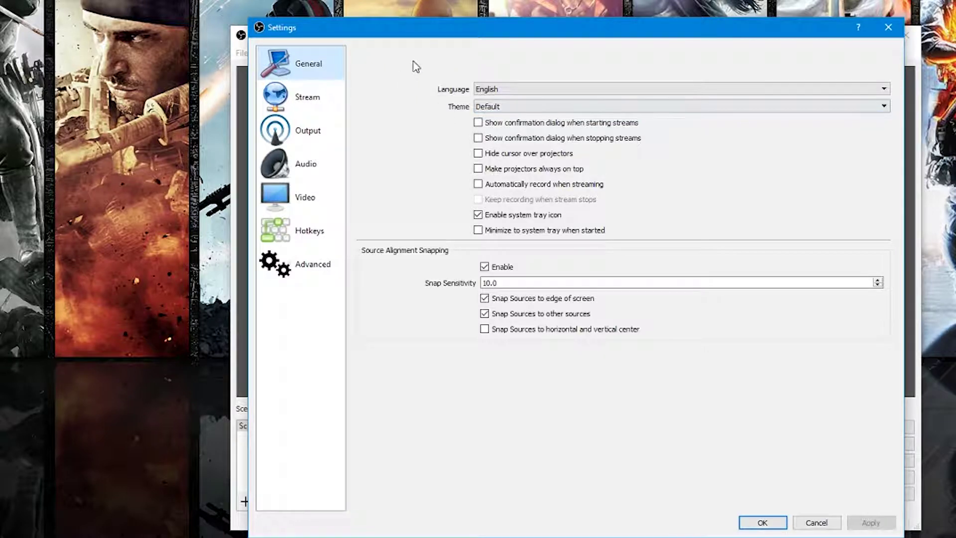
pyautogui.click(304, 99)
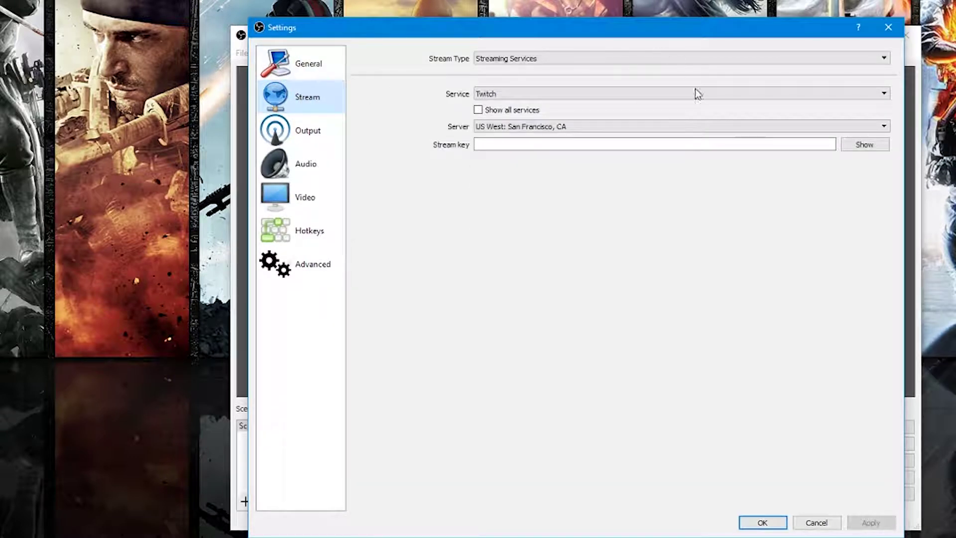
pyautogui.click(307, 136)
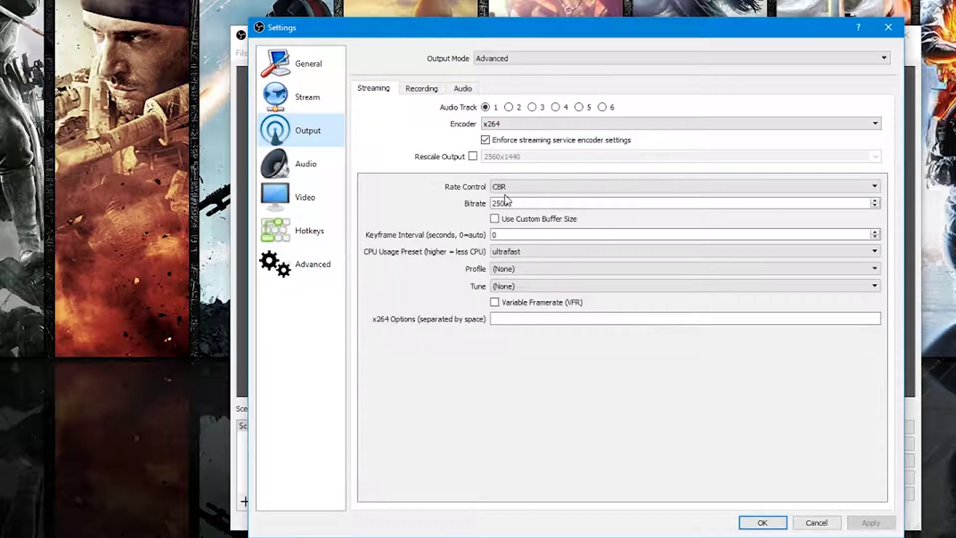
pyautogui.click(520, 202)
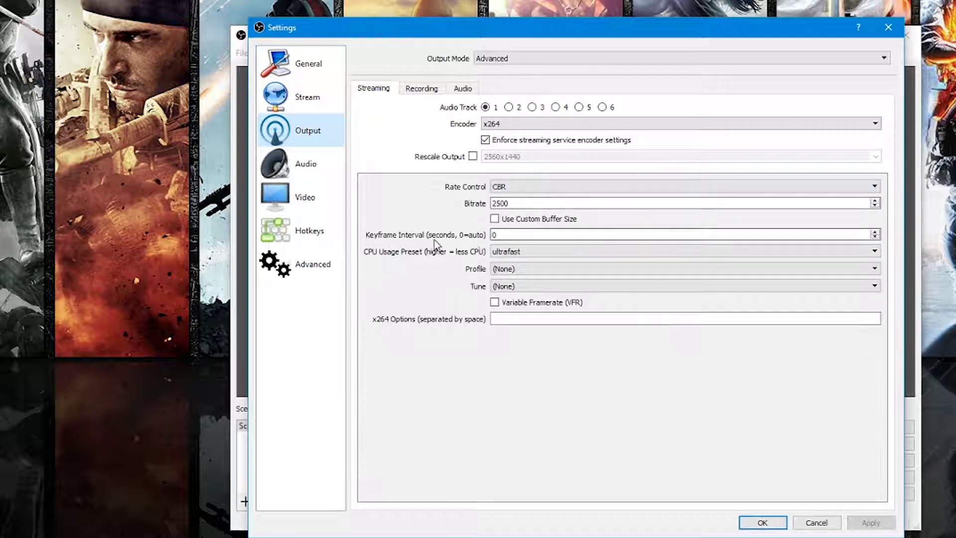
pyautogui.click(522, 251)
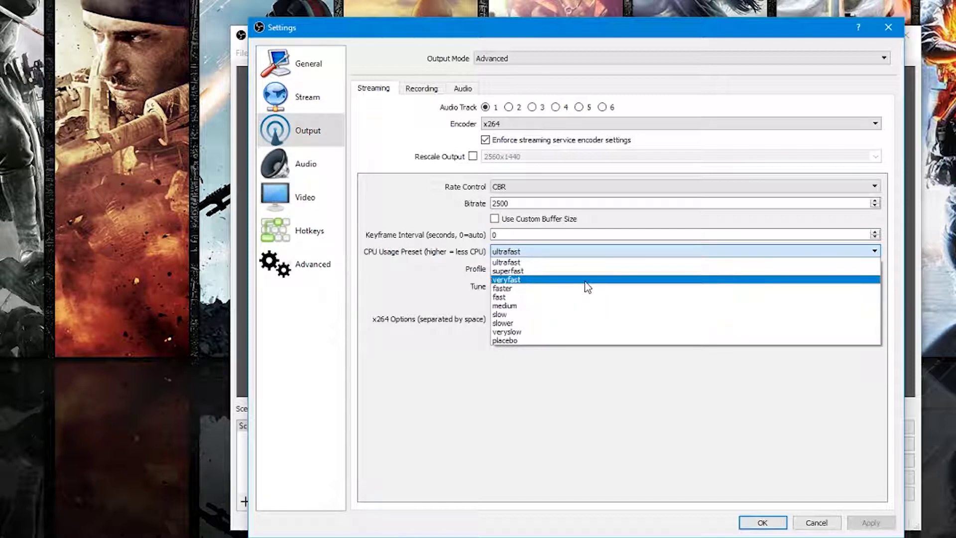
pyautogui.click(394, 208)
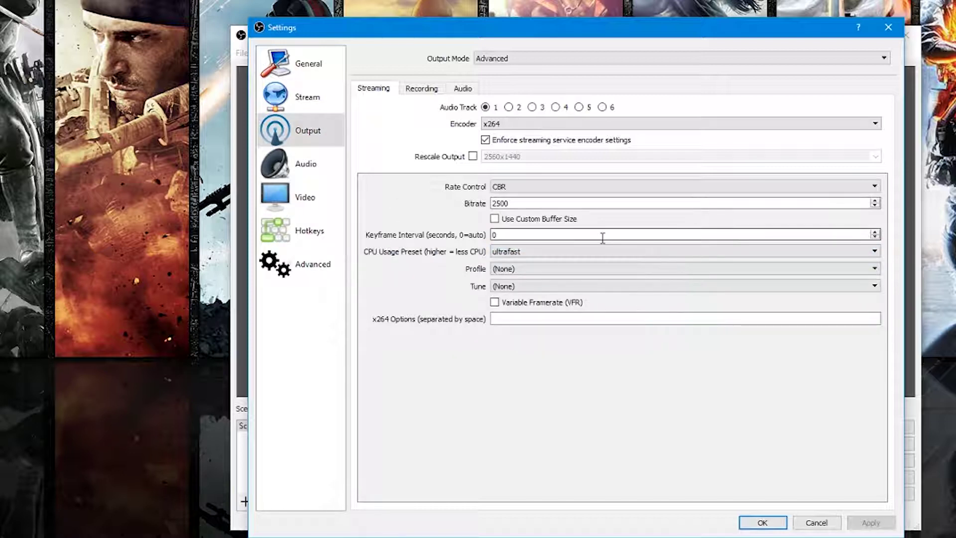
pyautogui.click(421, 89)
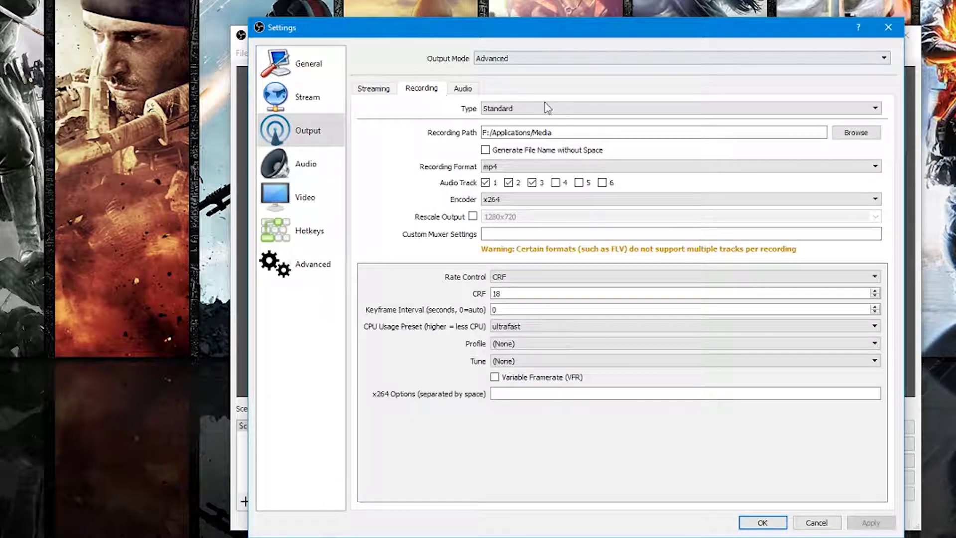
# Check the F:/Applications/Media recording path and keep mp4 as the recording format.
pyautogui.click(572, 132)
pyautogui.moveTo(572, 132); pyautogui.dragTo(481, 133)
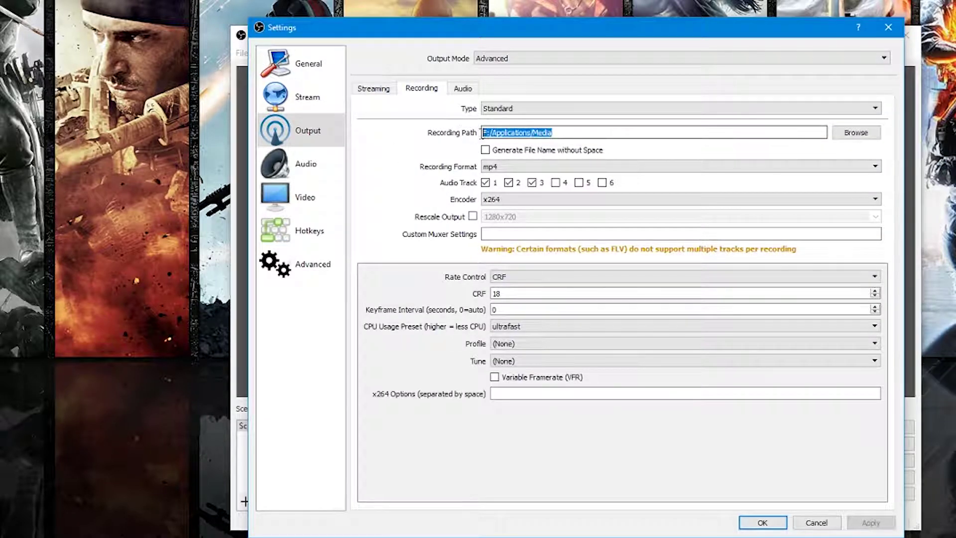
pyautogui.click(591, 133)
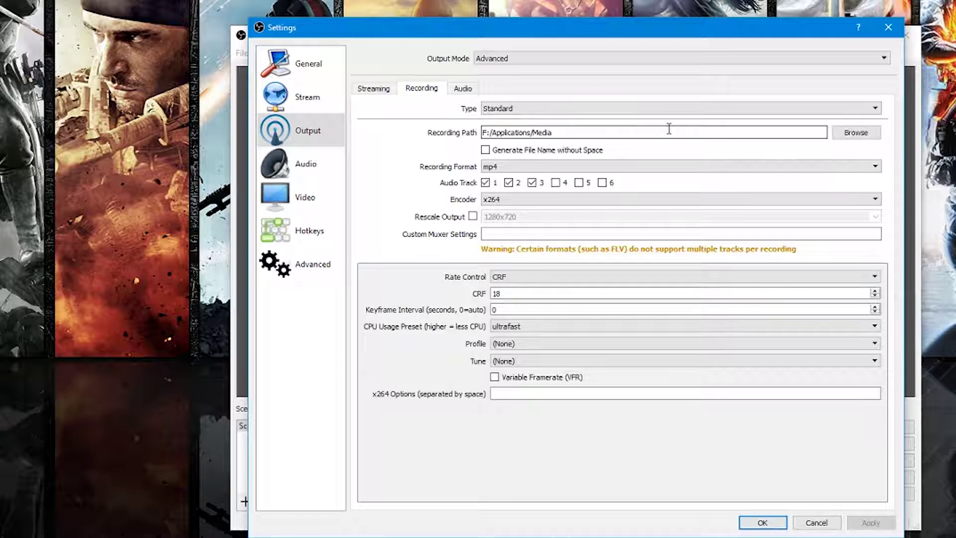
pyautogui.click(520, 169)
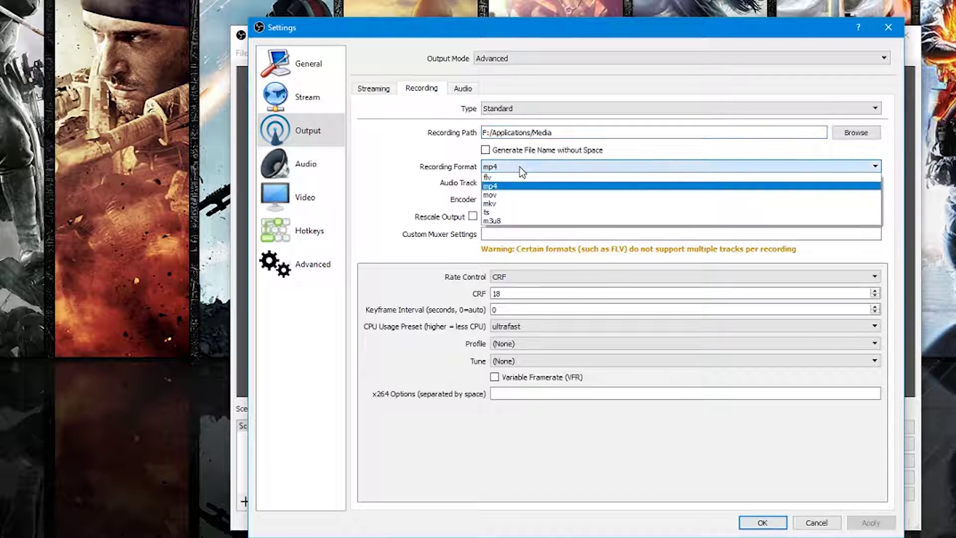
pyautogui.click(493, 157)
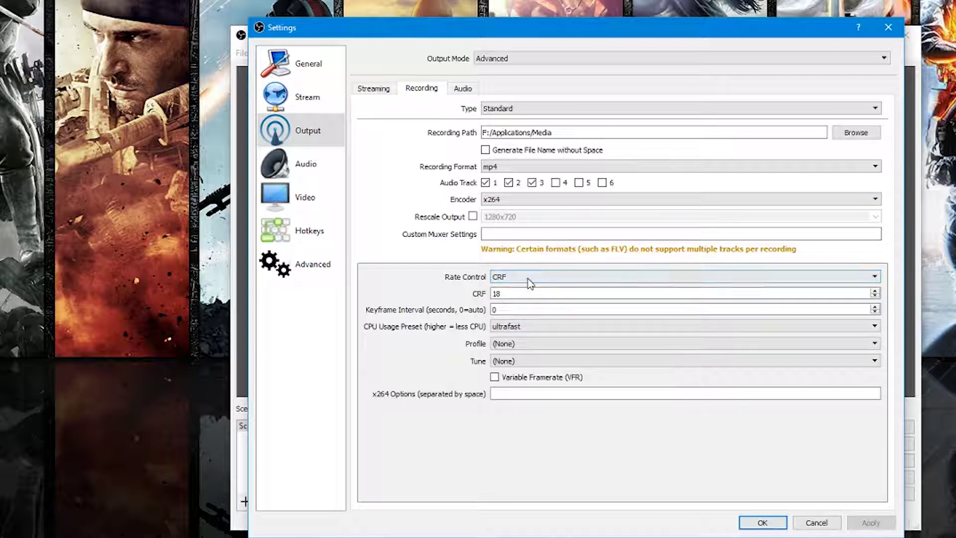
pyautogui.moveTo(502, 293); pyautogui.dragTo(479, 290)
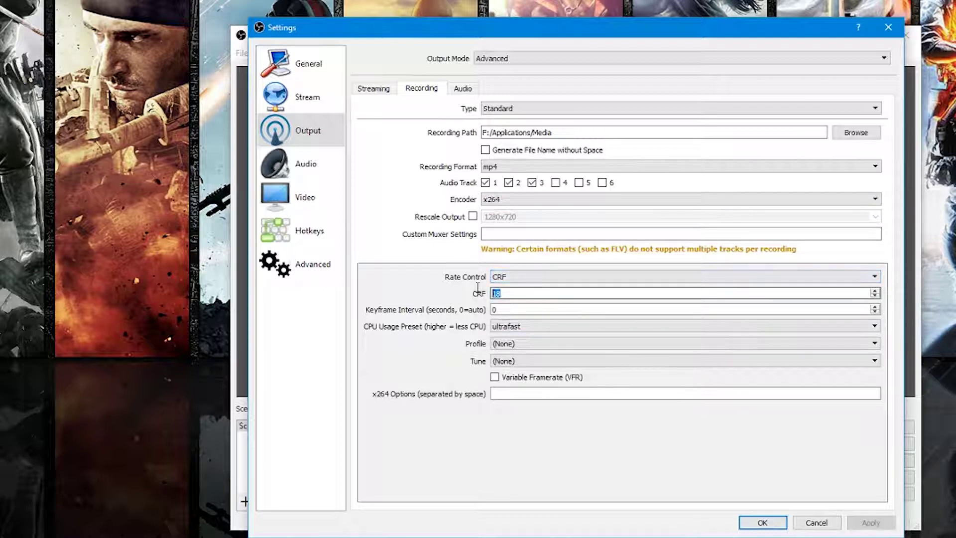
pyautogui.click(510, 293)
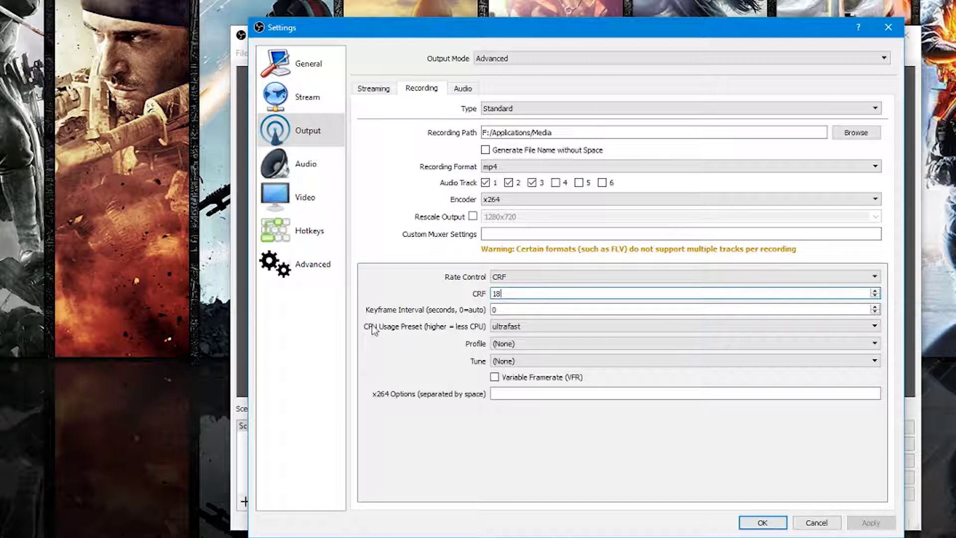
pyautogui.click(546, 327)
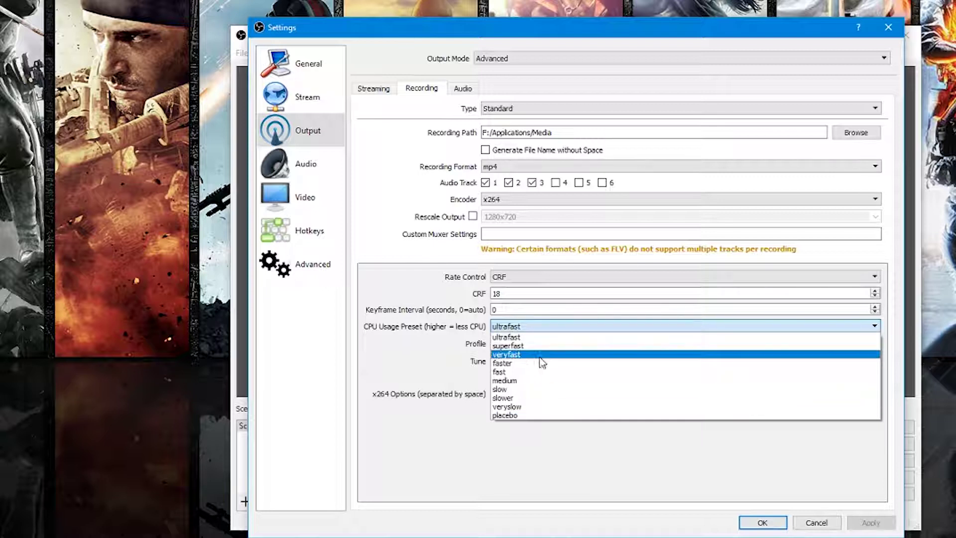
pyautogui.click(534, 339)
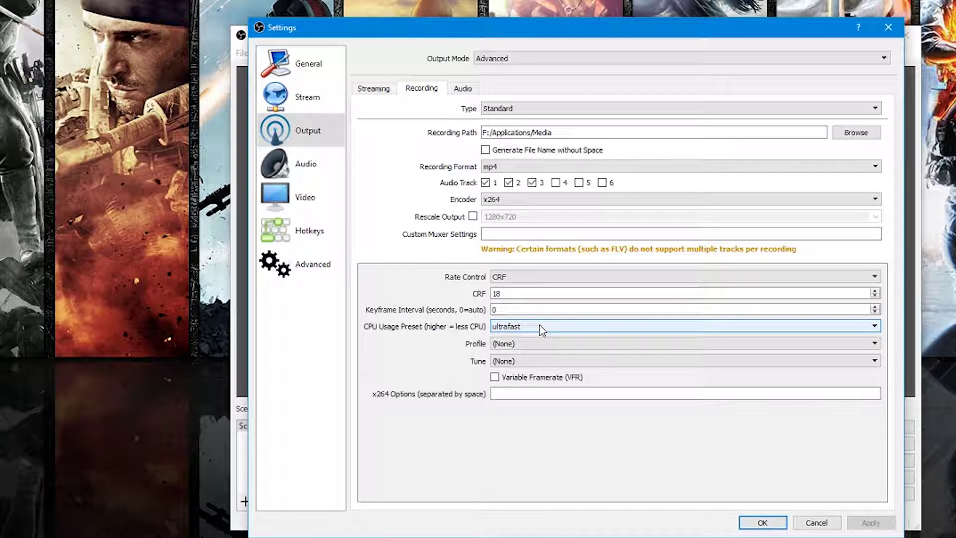
pyautogui.click(542, 329)
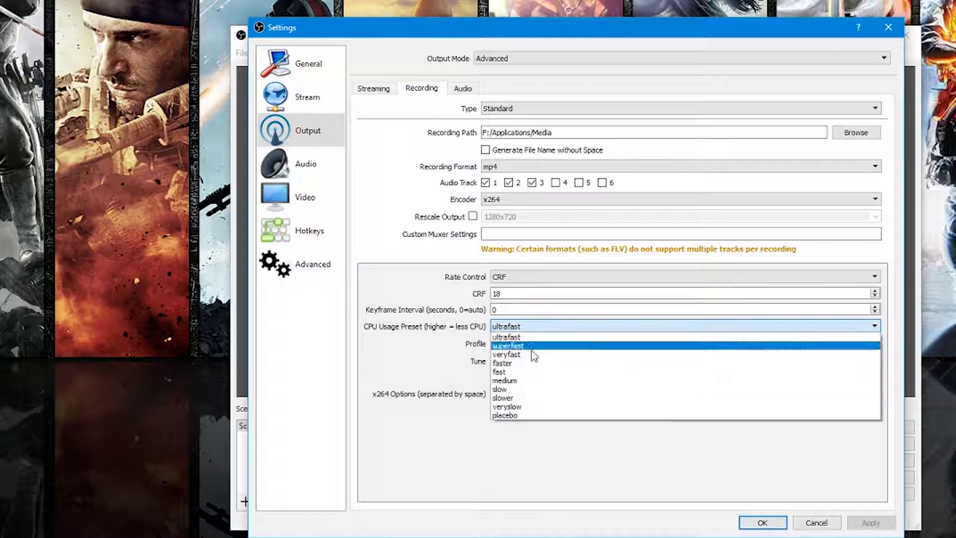
pyautogui.click(538, 354)
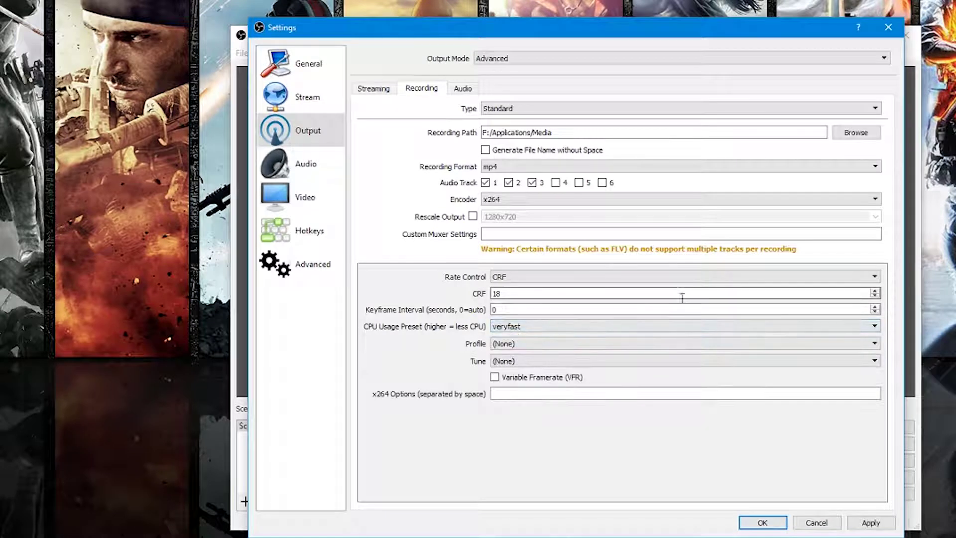
pyautogui.click(526, 327)
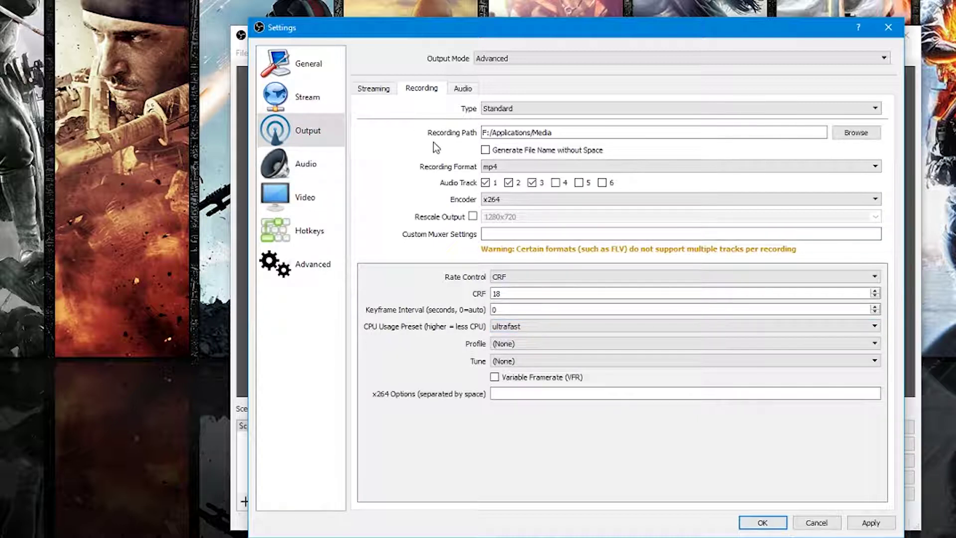
# Keep Realtek speakers as desktop audio and Samson Meteor Mic as the microphone device.
pyautogui.click(295, 169)
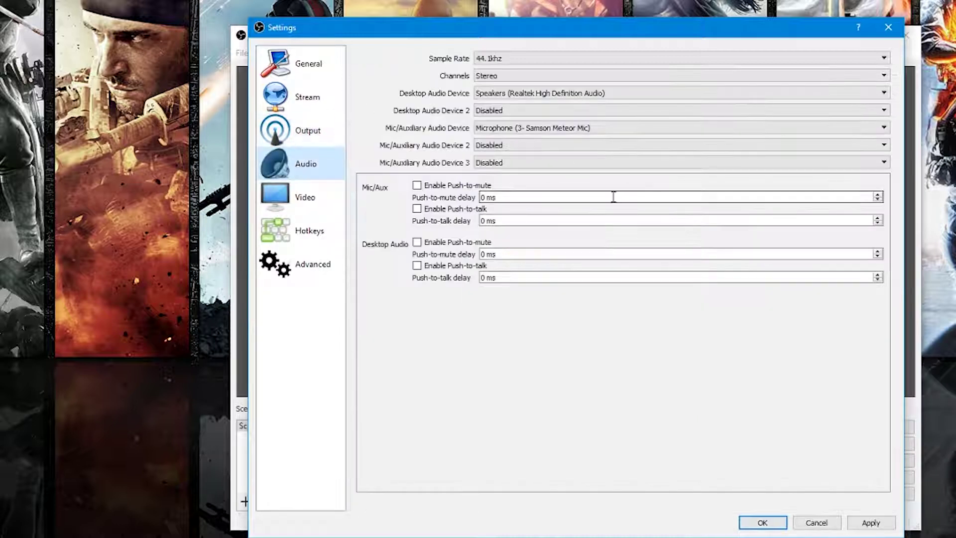
pyautogui.click(548, 94)
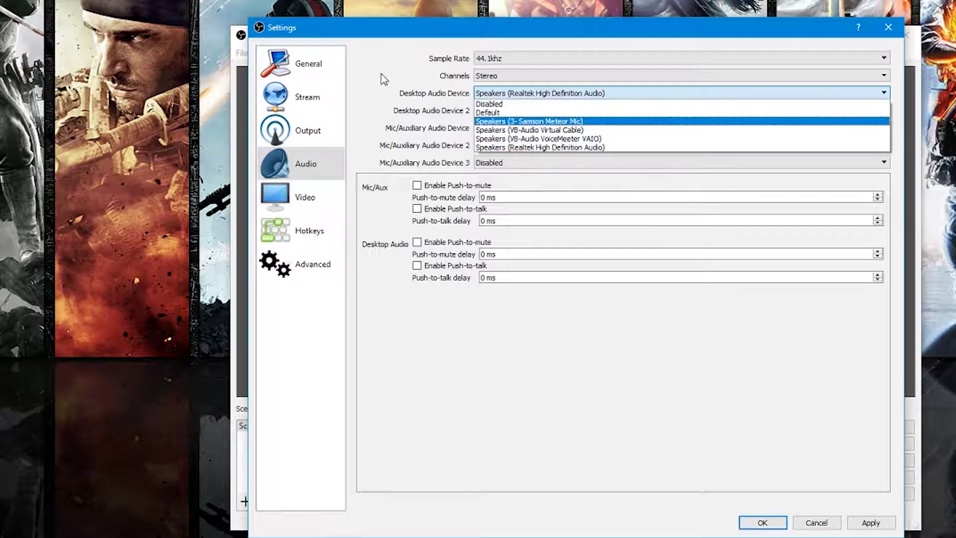
pyautogui.click(454, 69)
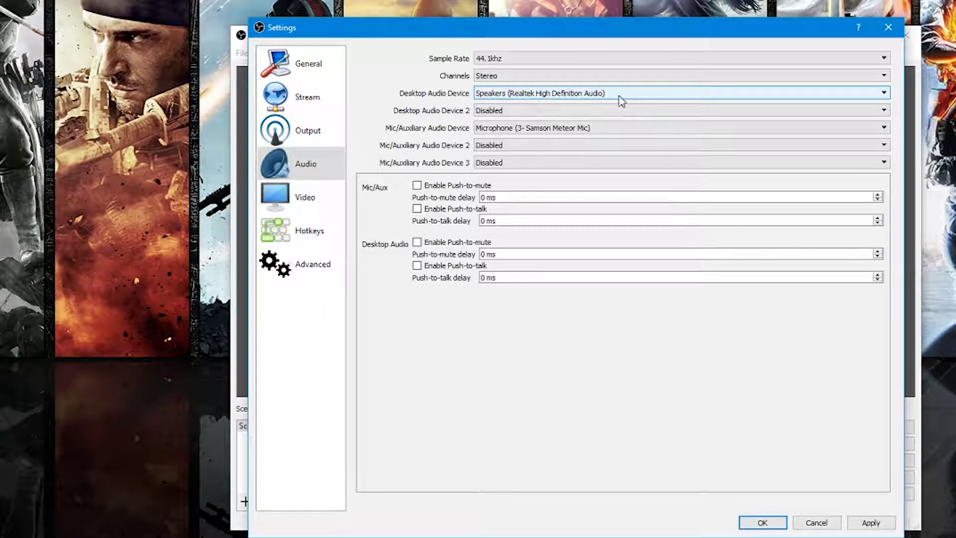
pyautogui.click(567, 93)
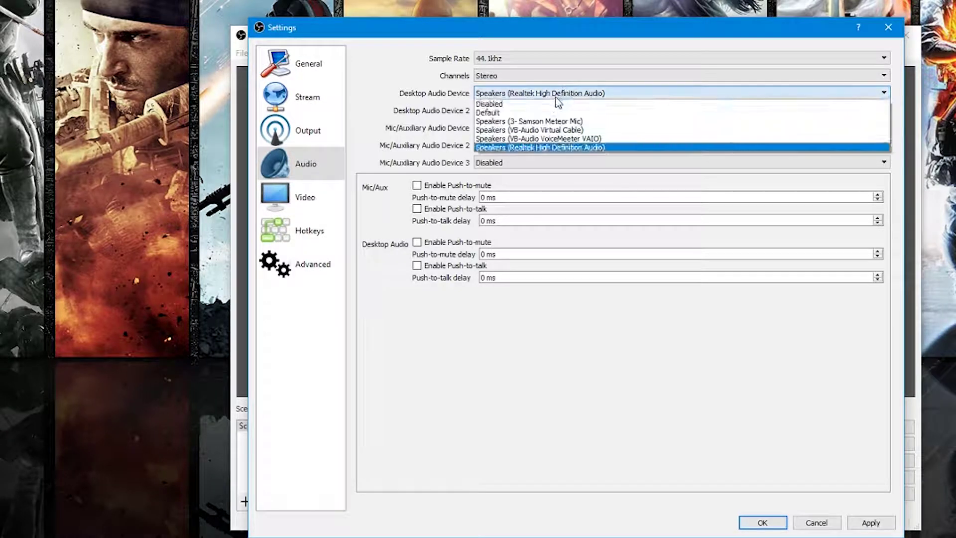
pyautogui.click(389, 59)
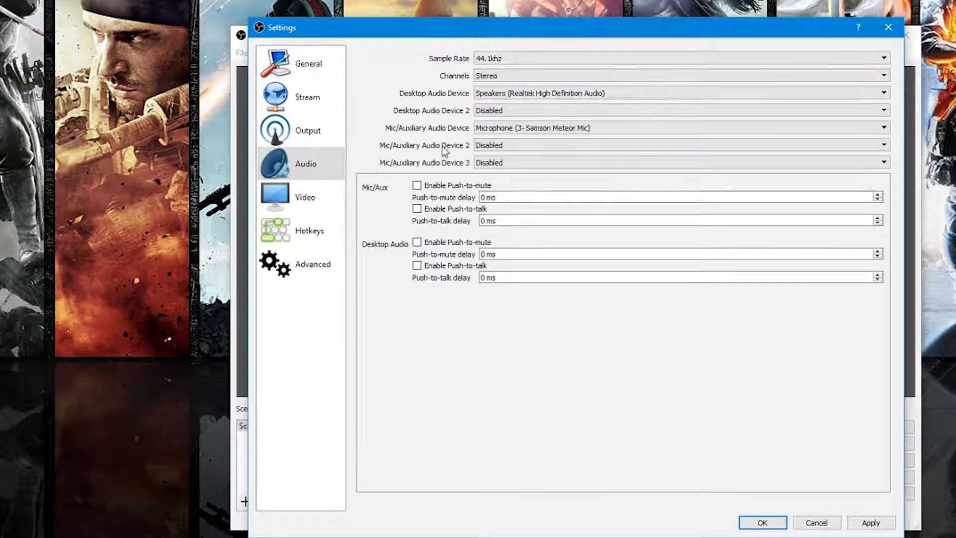
pyautogui.click(556, 128)
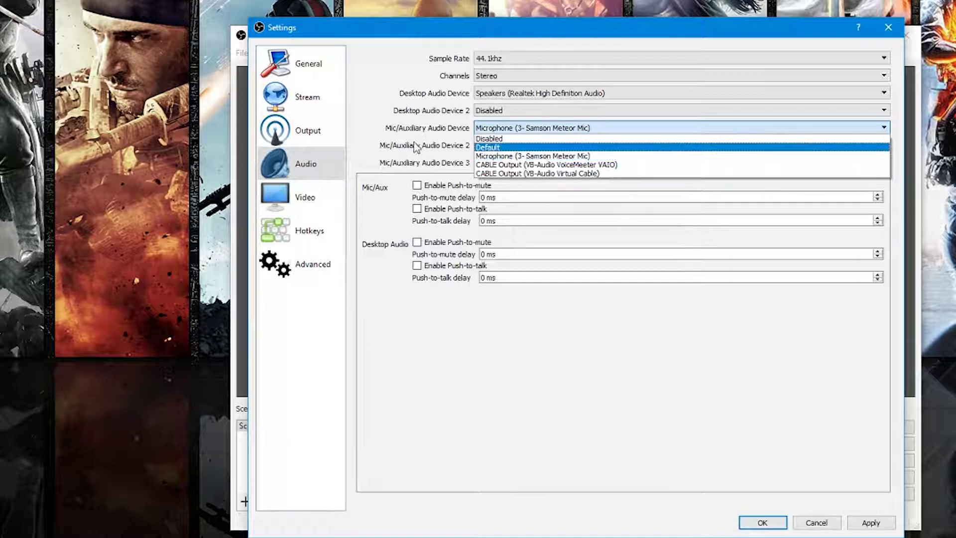
pyautogui.click(380, 70)
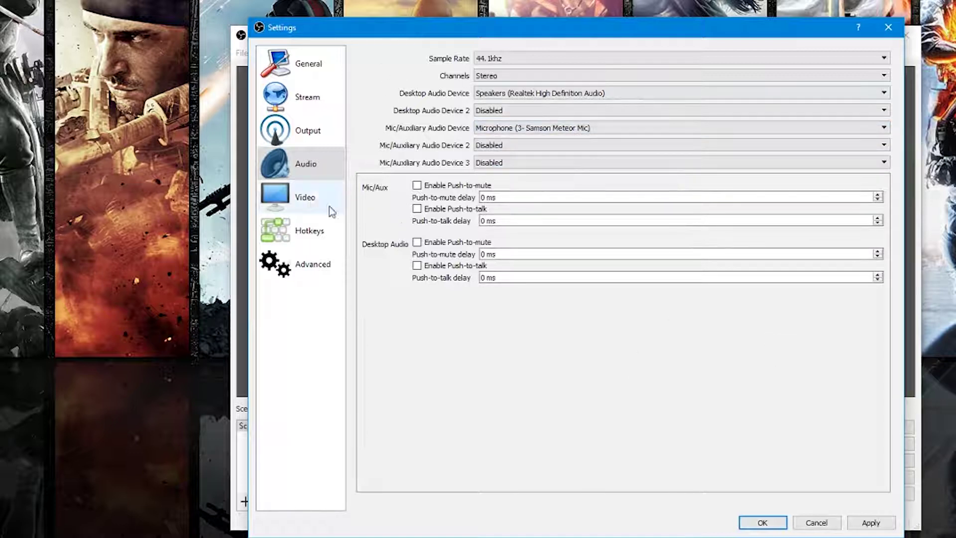
# Keep the video frame rate at 30 FPS, then view the Alt+Q/Alt+W recording hotkeys.
pyautogui.click(311, 203)
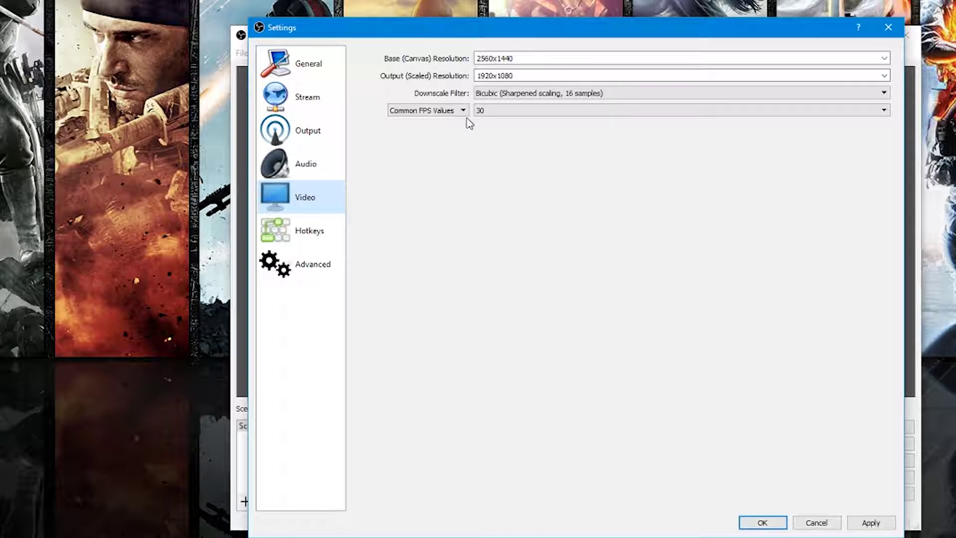
pyautogui.click(654, 114)
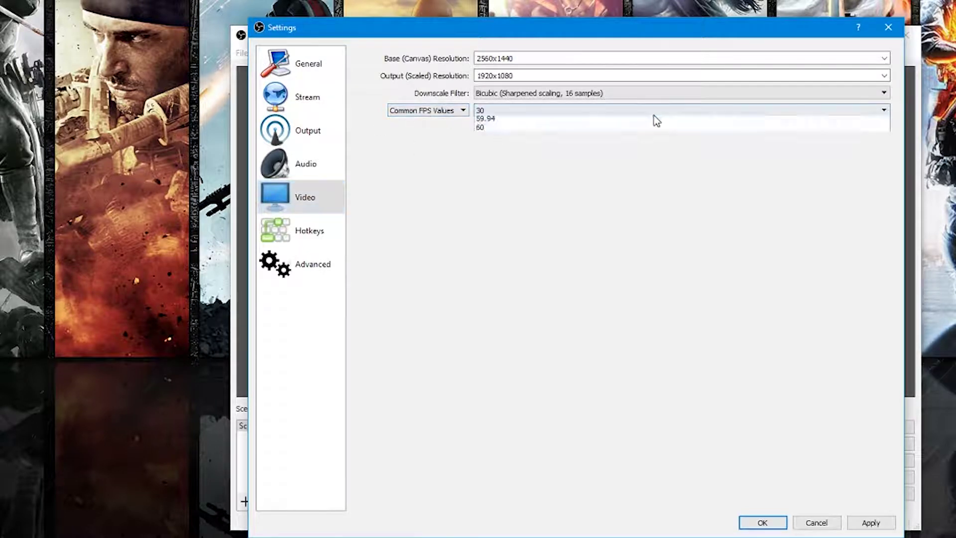
pyautogui.click(433, 164)
pyautogui.click(291, 232)
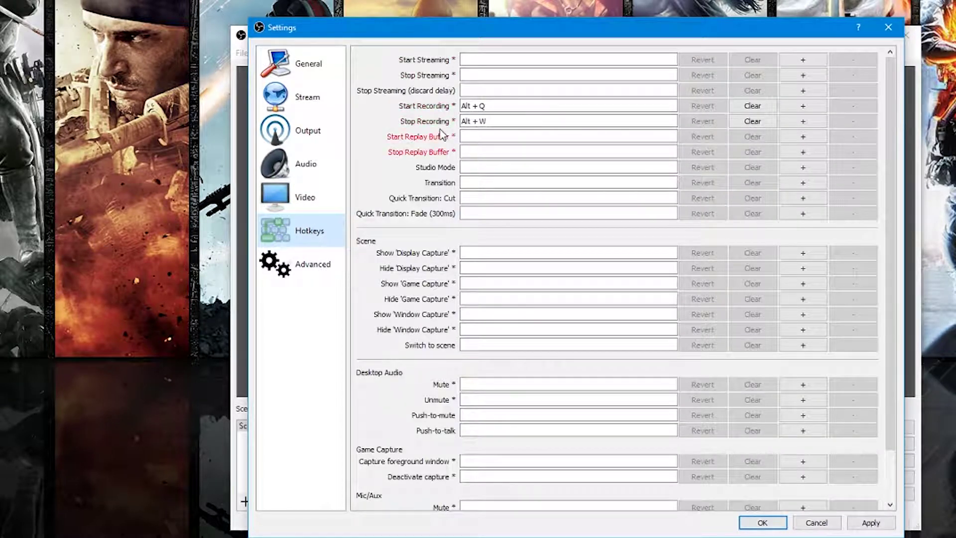
# Focus the Start Recording hotkey field, then view the Advanced settings page.
pyautogui.click(510, 106)
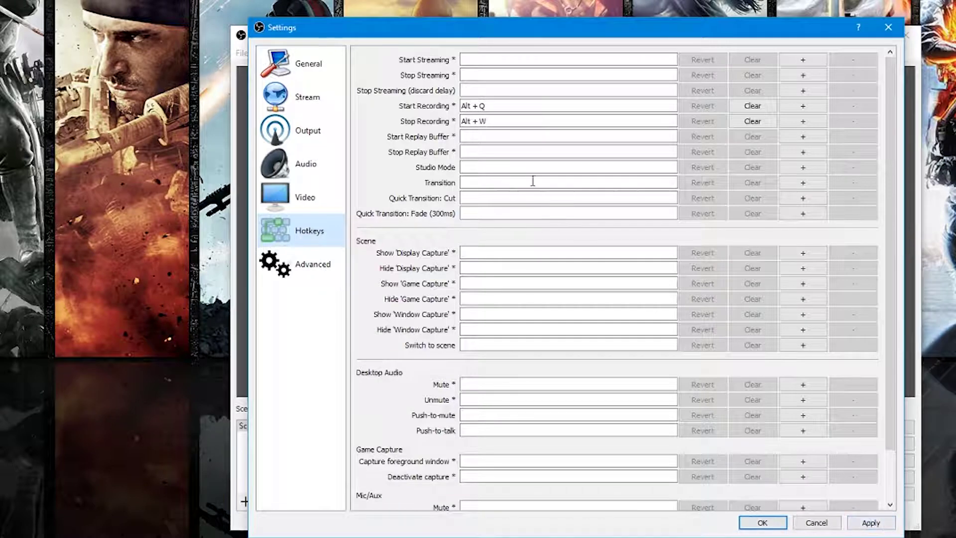
pyautogui.click(278, 264)
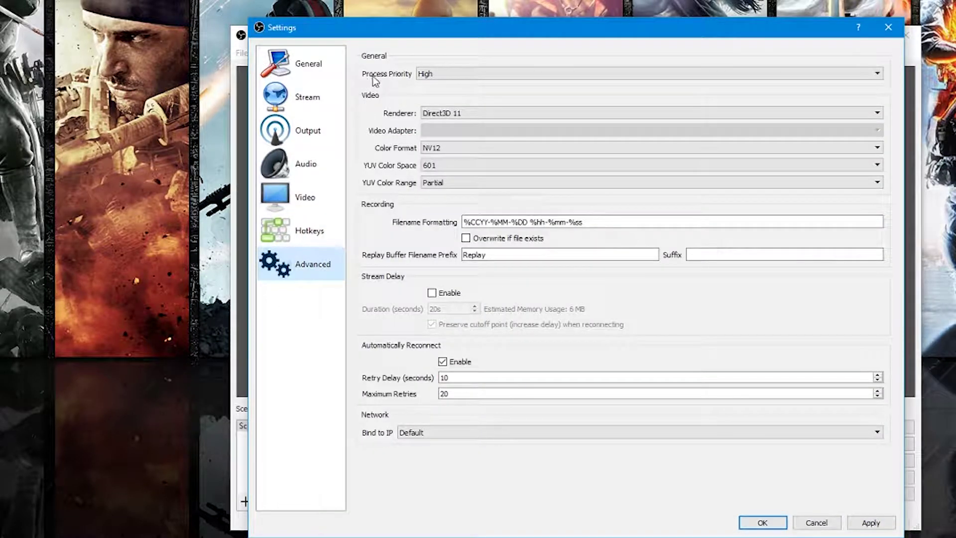
# Keep High process priority and the Direct3D 11 renderer in Advanced settings.
pyautogui.click(479, 75)
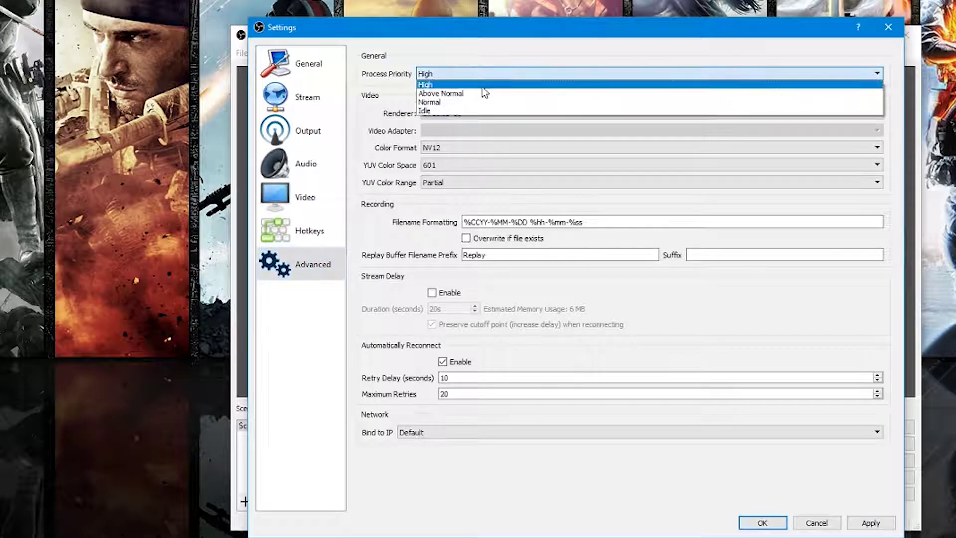
pyautogui.click(493, 53)
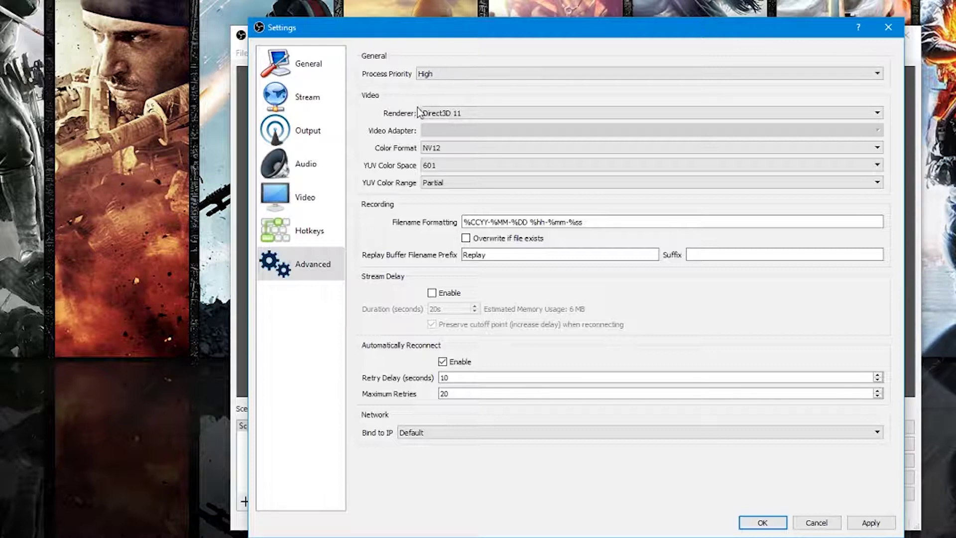
pyautogui.click(492, 114)
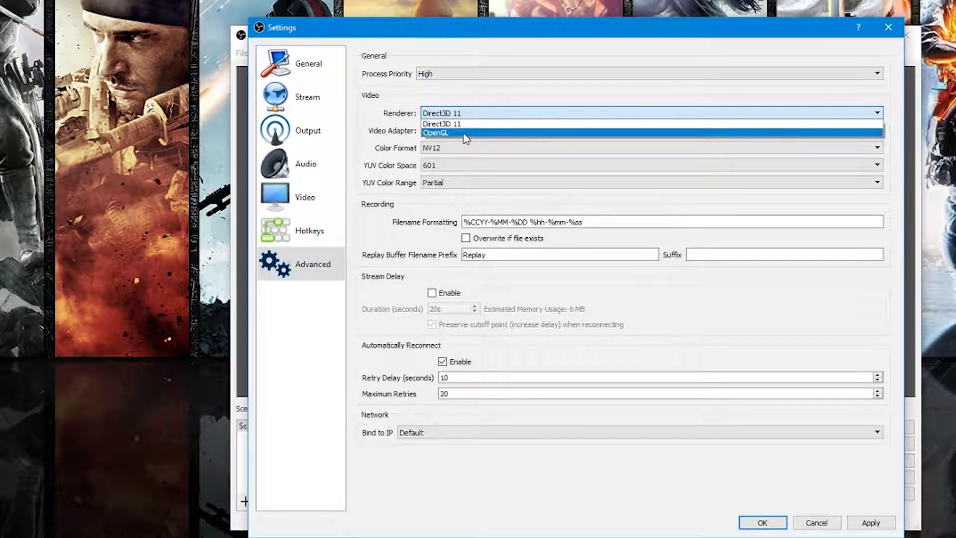
pyautogui.click(485, 97)
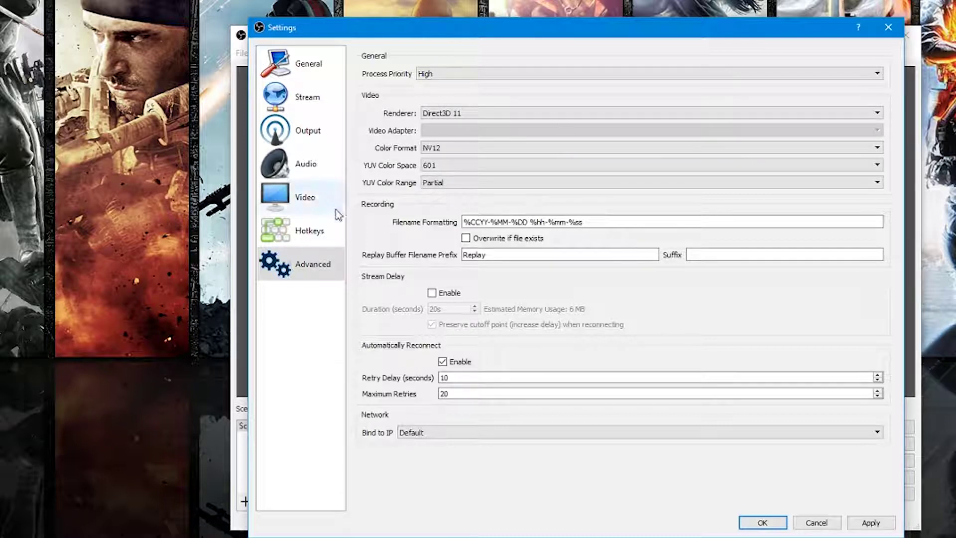
# Close Settings and confirm saving the changes.
pyautogui.click(887, 28)
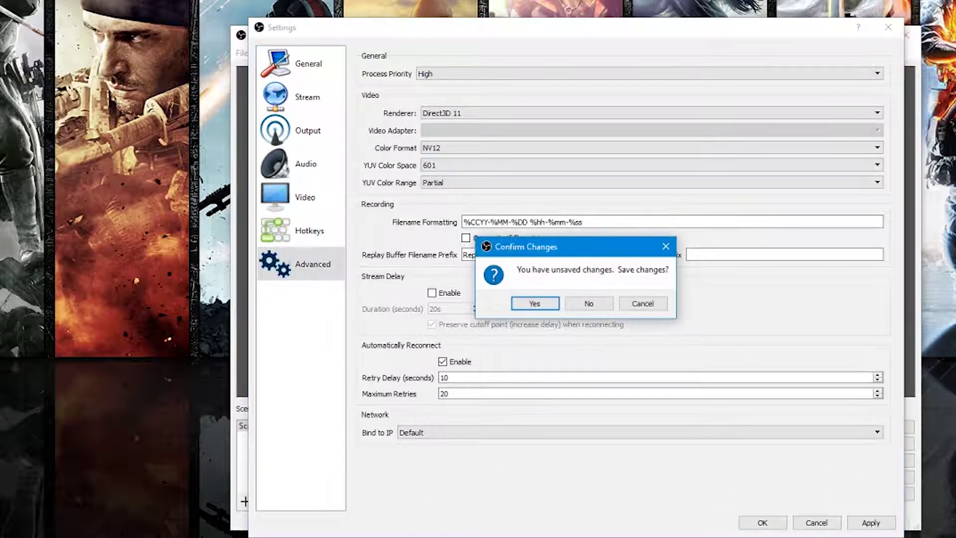
pyautogui.click(589, 304)
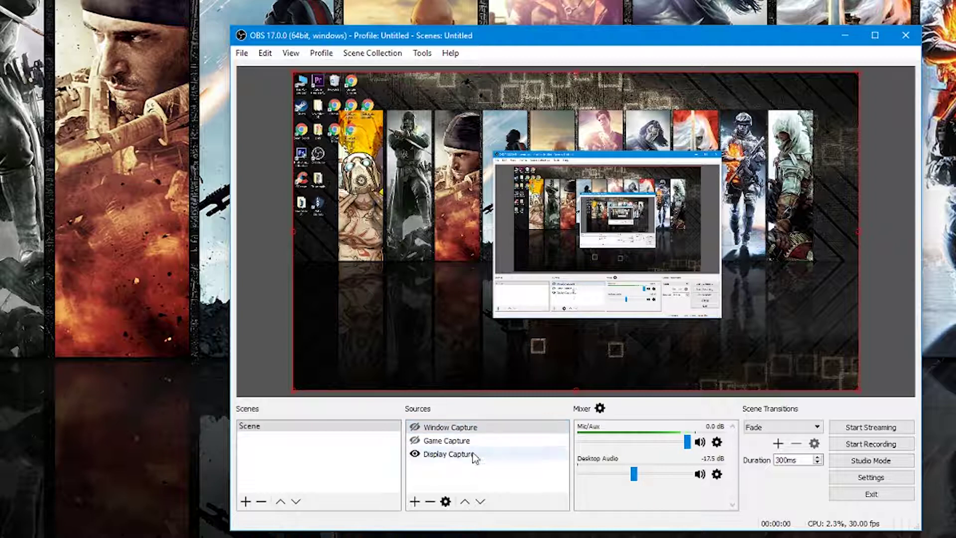
# Bring up the Sources add-source menu and dismiss it without adding anything.
pyautogui.rightClick(444, 475)
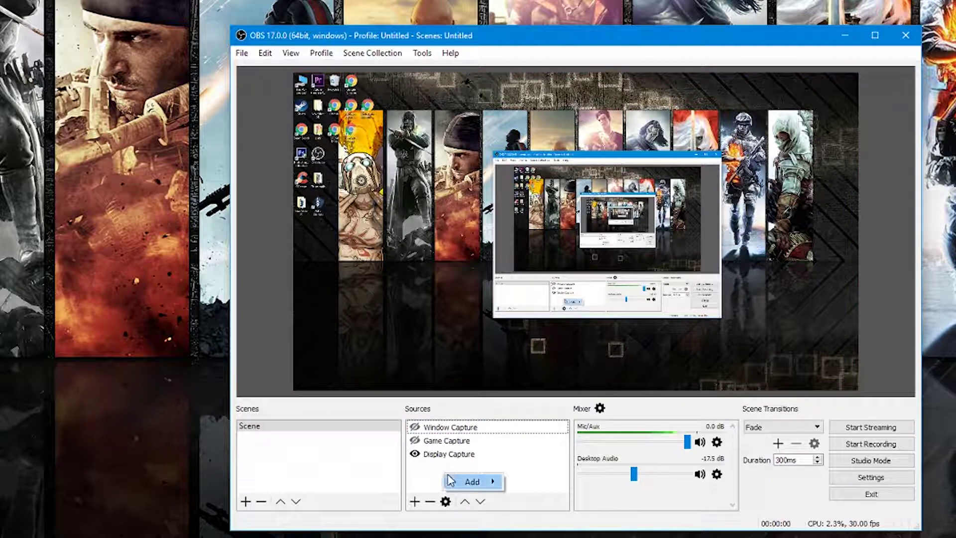
pyautogui.moveTo(458, 481)
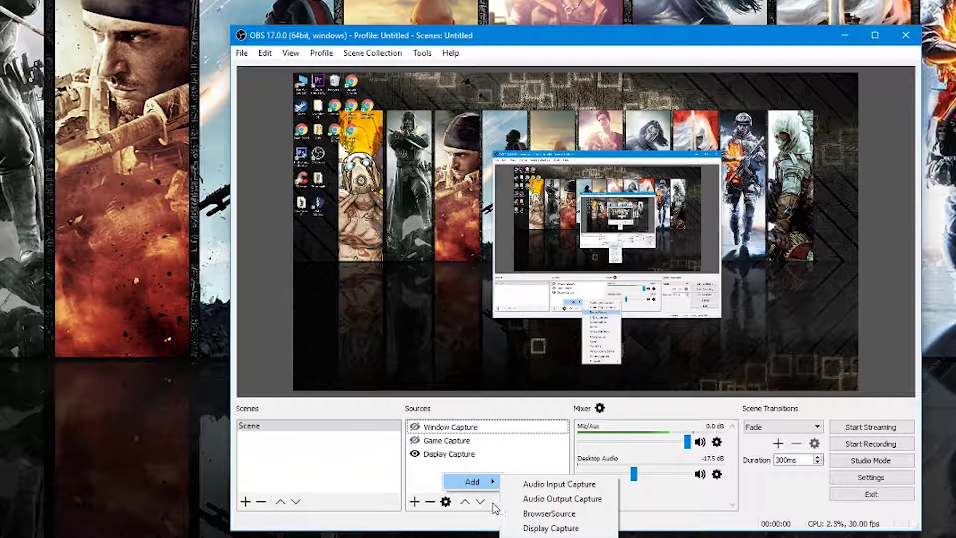
pyautogui.click(486, 433)
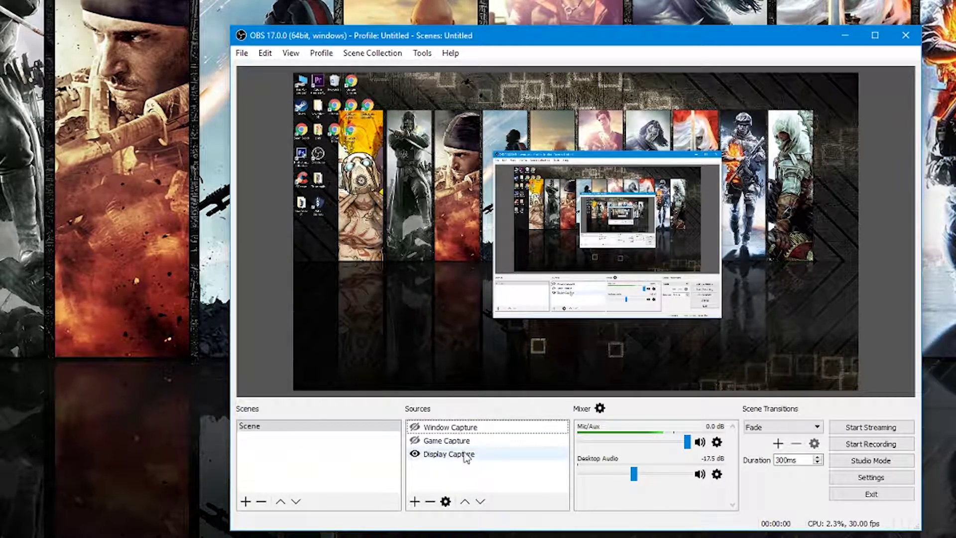
# Make Game Capture visible alongside Display Capture and check its context menu.
pyautogui.click(465, 441)
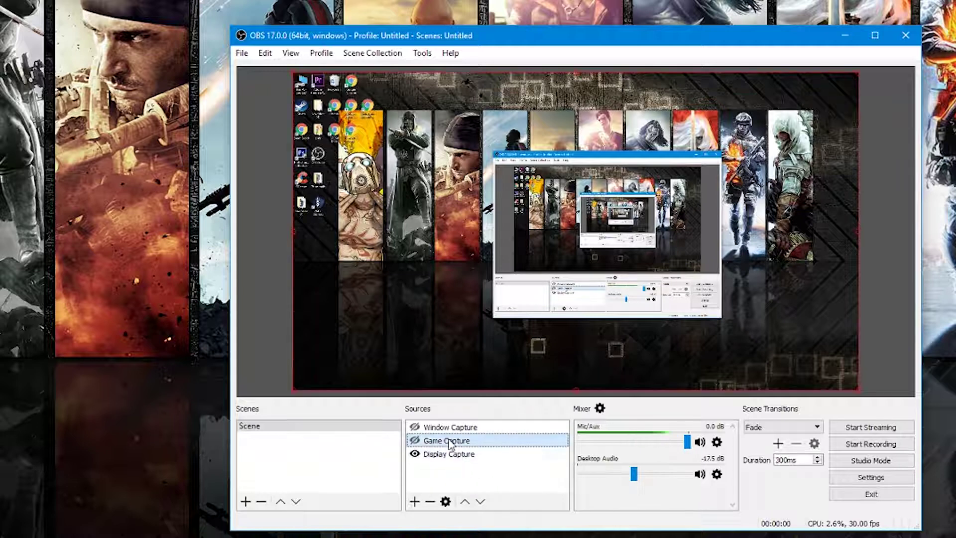
pyautogui.click(415, 441)
pyautogui.click(414, 441)
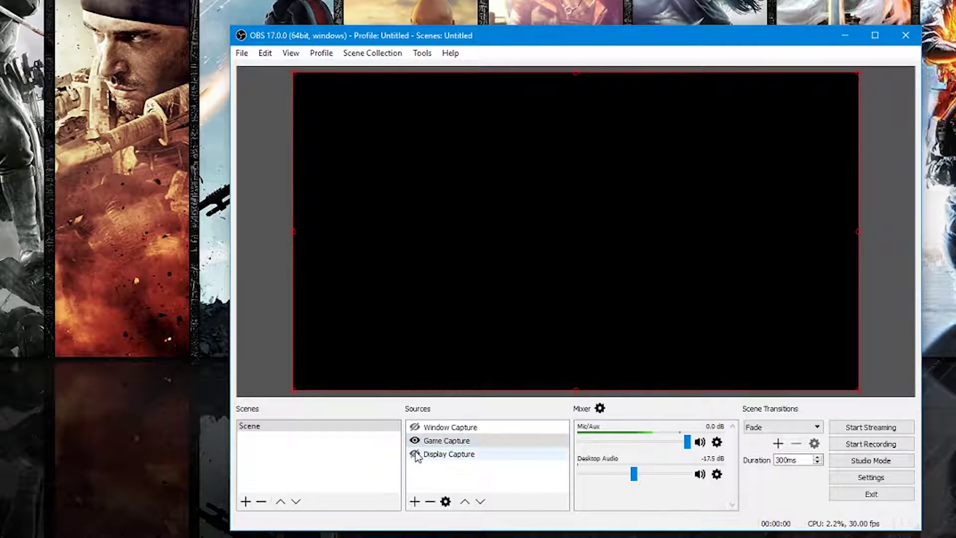
pyautogui.click(415, 454)
pyautogui.click(415, 440)
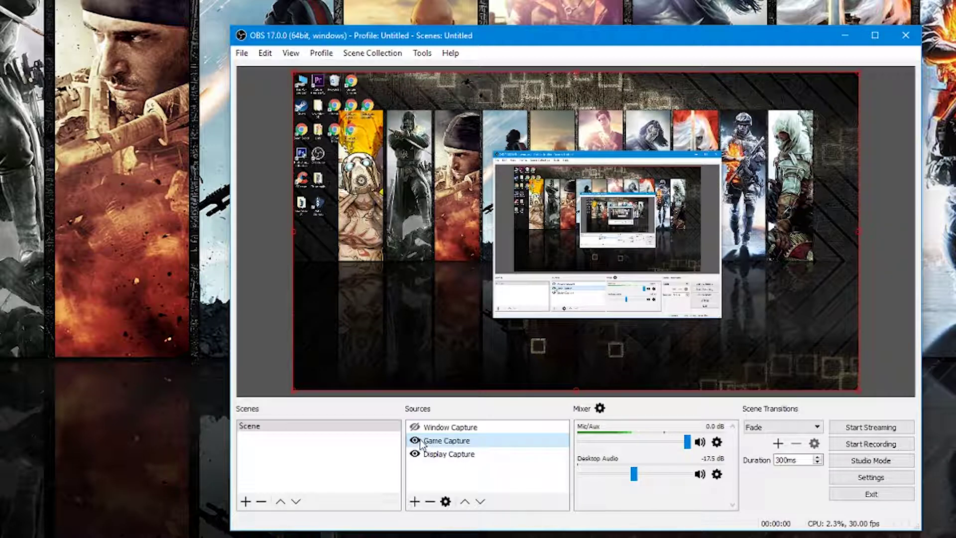
pyautogui.rightClick(446, 442)
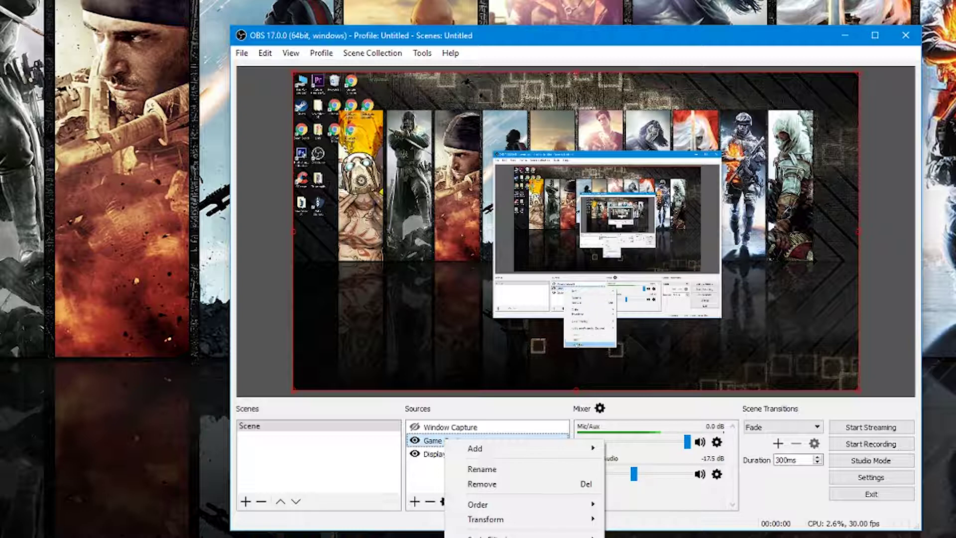
pyautogui.click(420, 463)
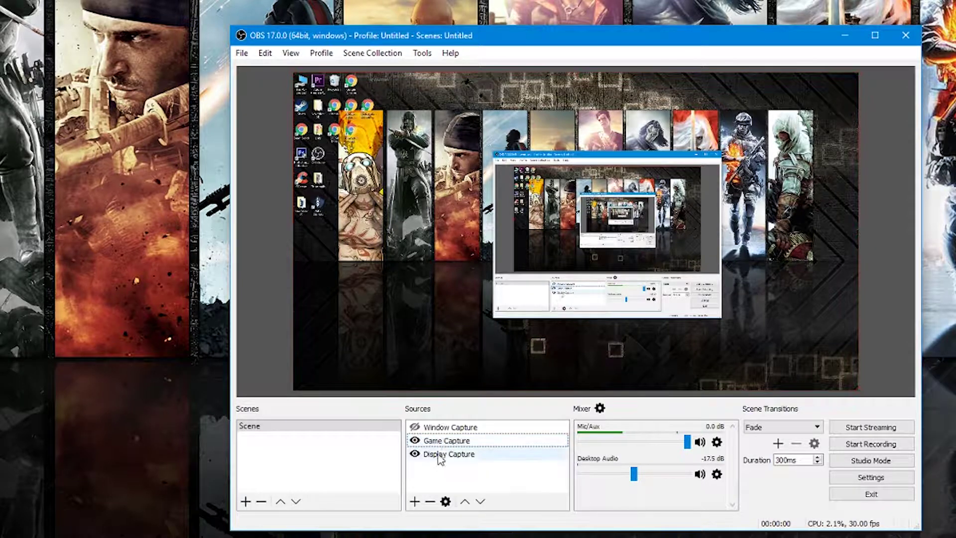
pyautogui.rightClick(447, 441)
pyautogui.click(486, 535)
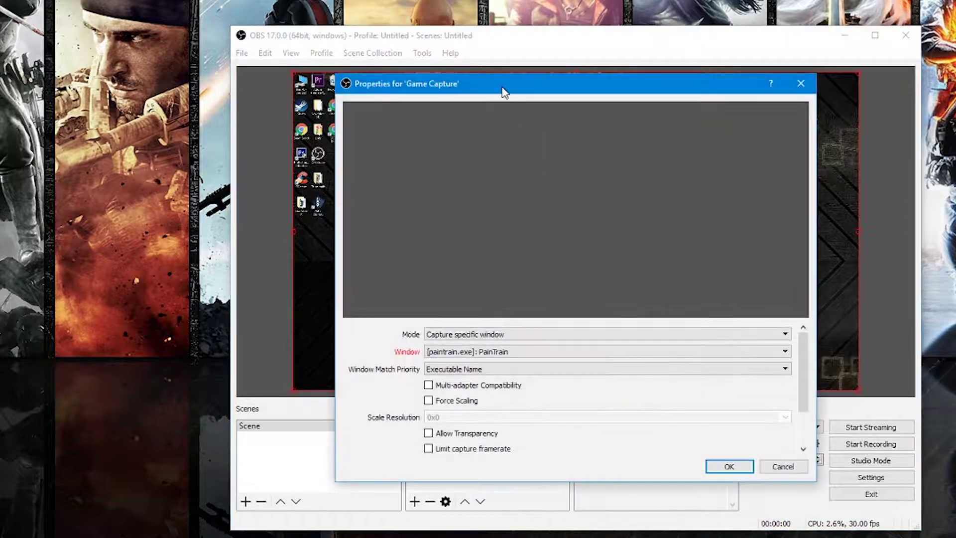
pyautogui.click(550, 352)
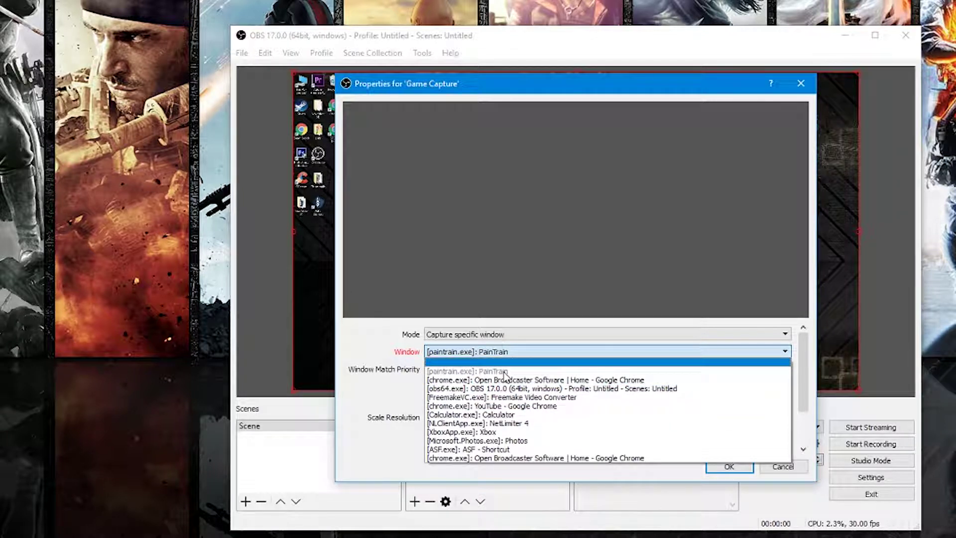
pyautogui.click(700, 321)
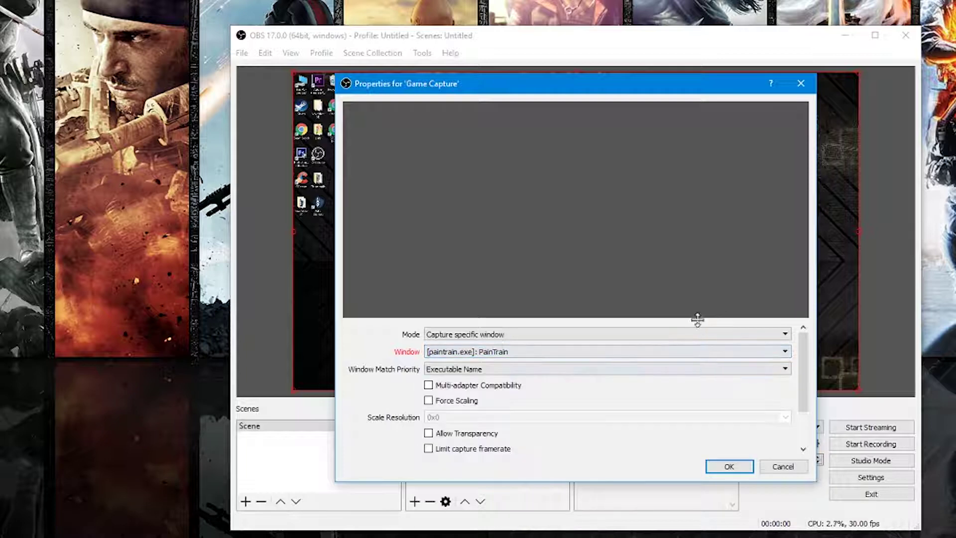
pyautogui.click(781, 466)
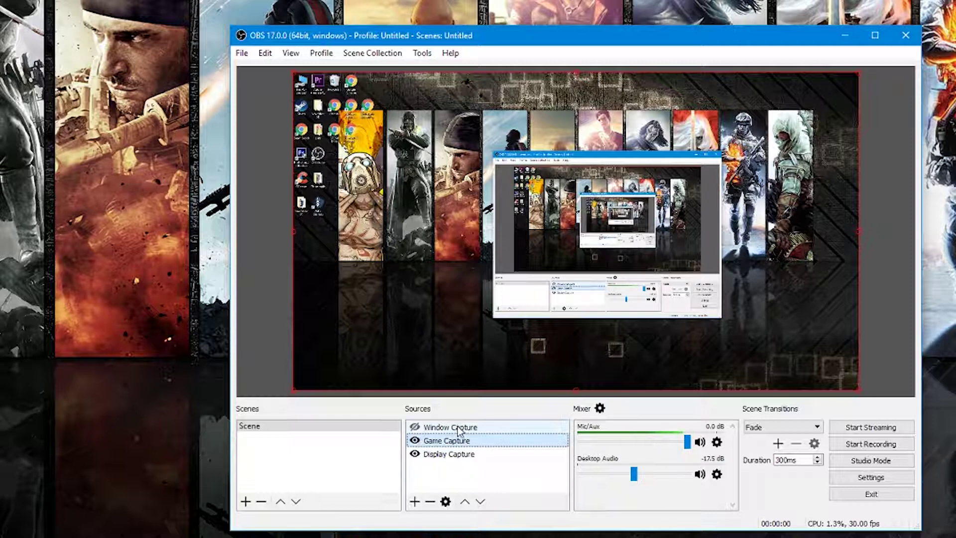
# Hide Game Capture and bring up its right-click options menu.
pyautogui.click(416, 441)
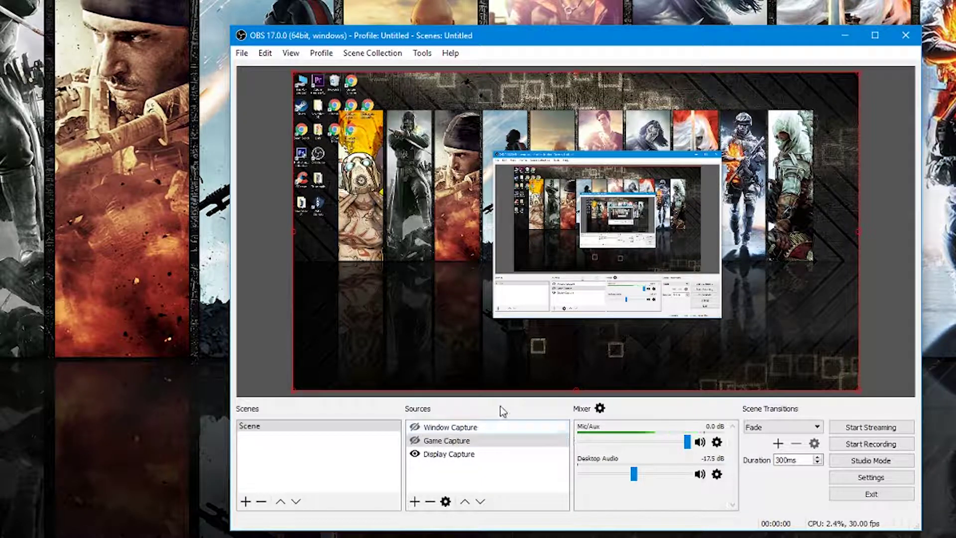
pyautogui.rightClick(458, 441)
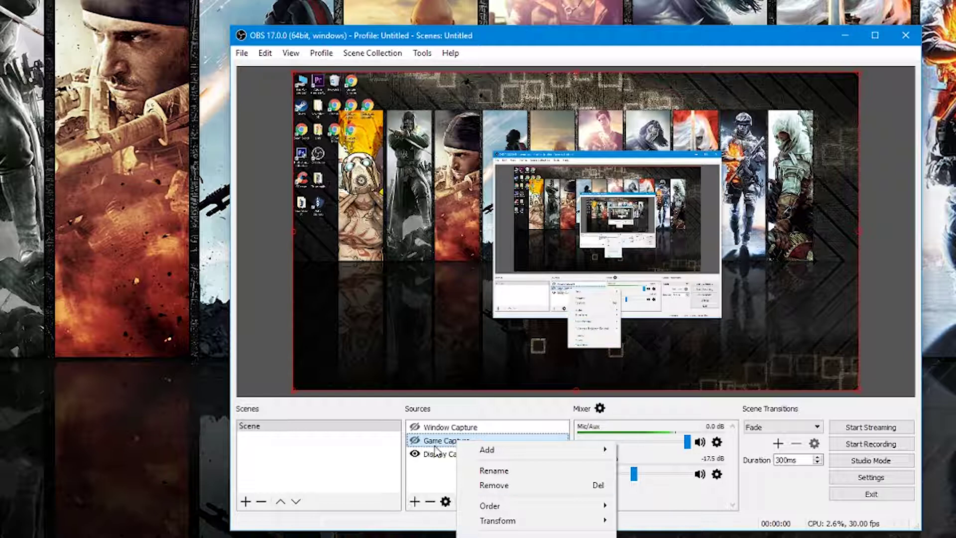
# Review the Game Capture Color Correction filter (gamma 0.10, opacity 100), then close its Filters window.
pyautogui.click(493, 536)
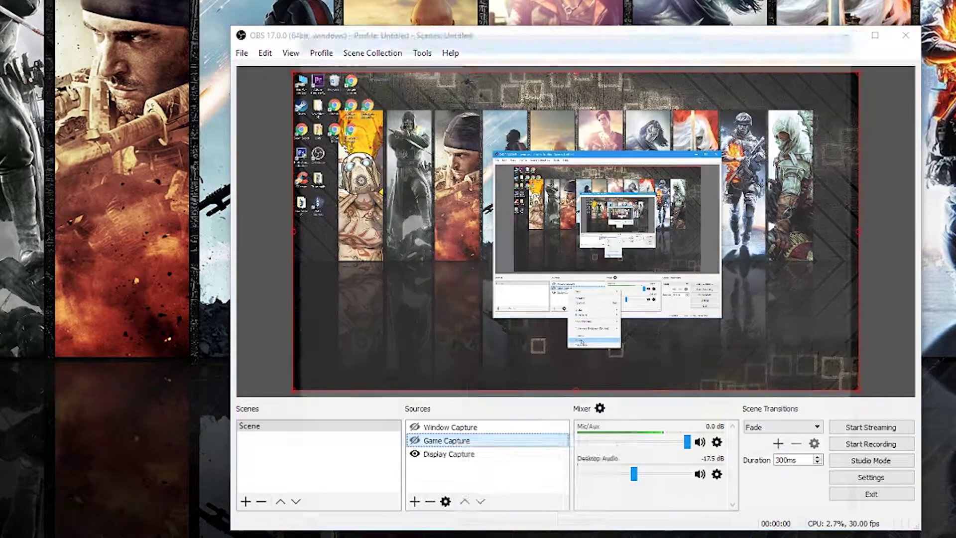
pyautogui.rightClick(345, 123)
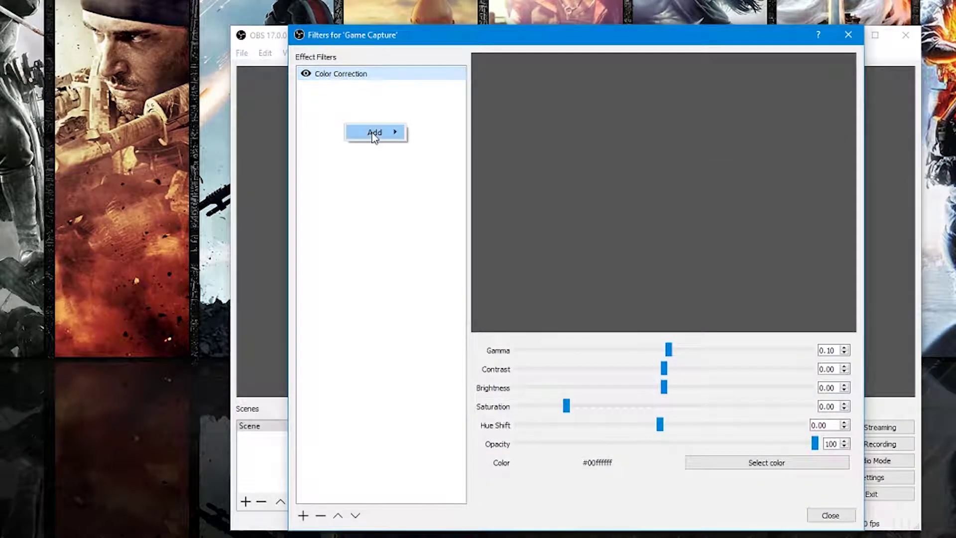
pyautogui.click(343, 106)
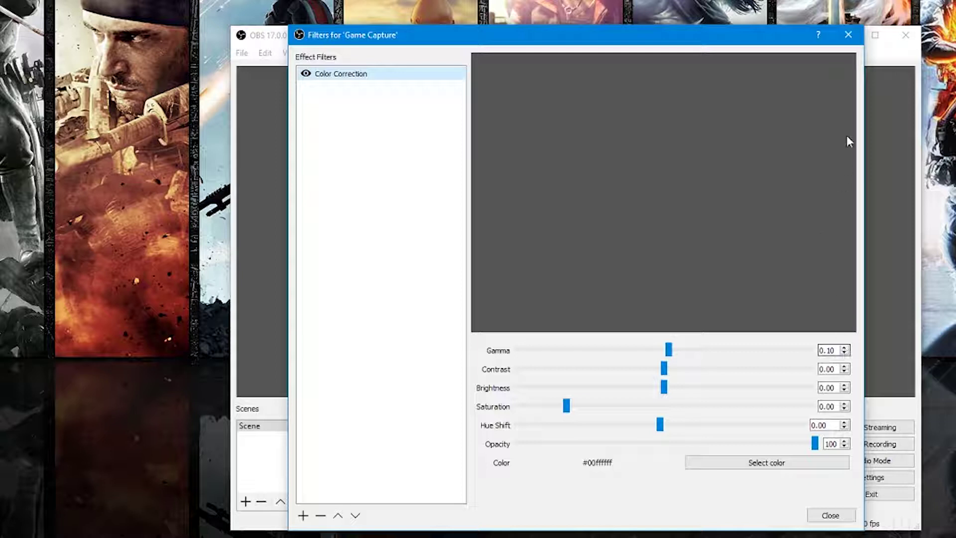
pyautogui.click(848, 35)
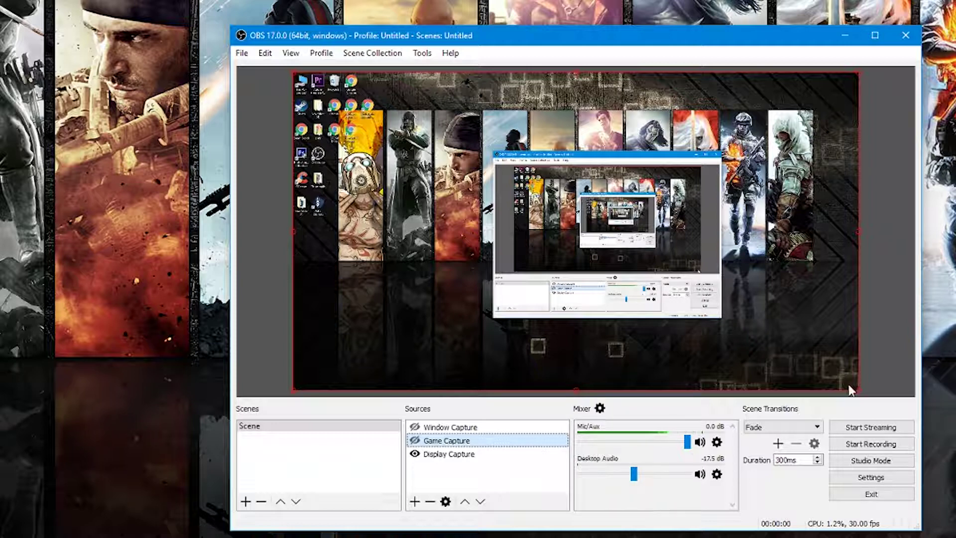
# Start recording from the main window, with Display Capture as the visible source.
pyautogui.click(874, 447)
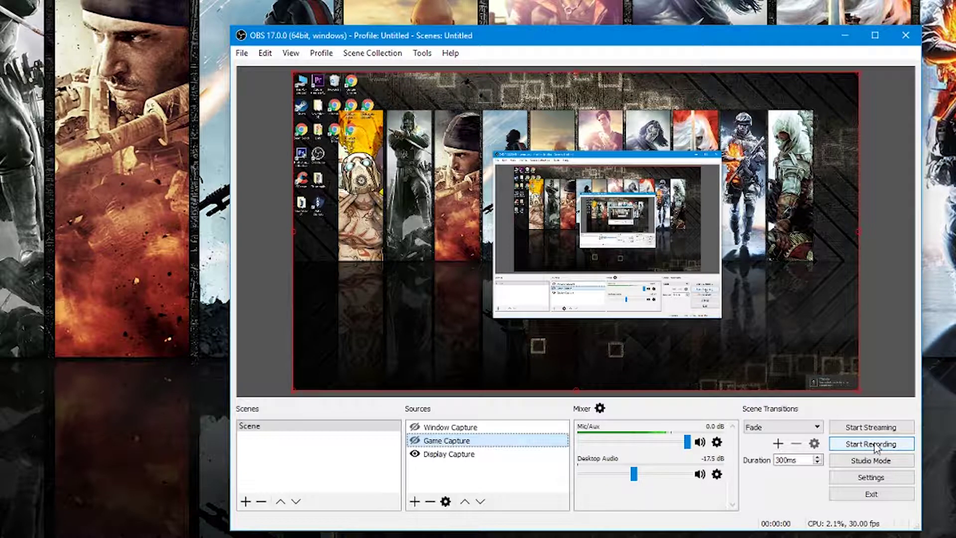